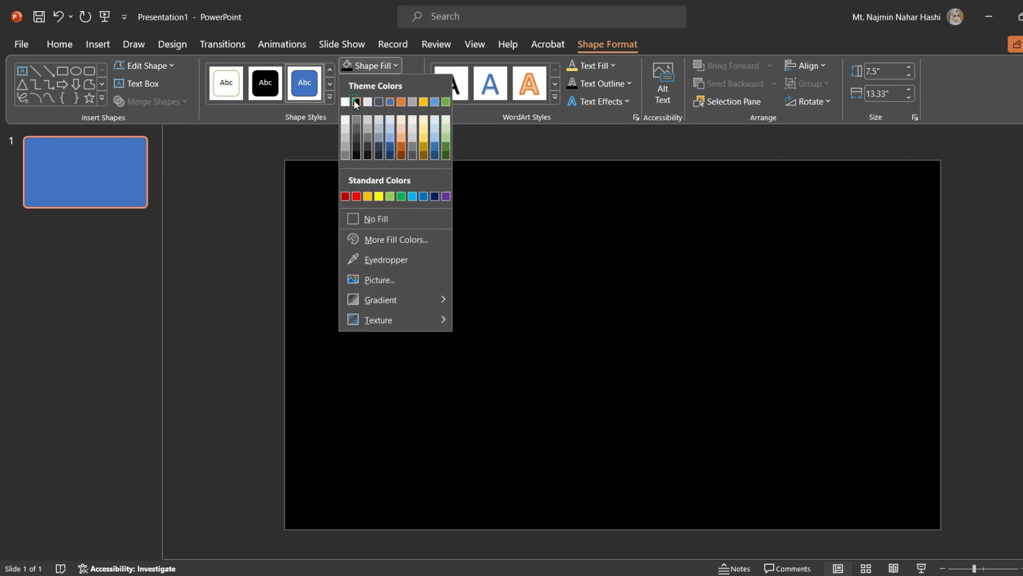
Fill the full-slide rectangle with black.
click(356, 102)
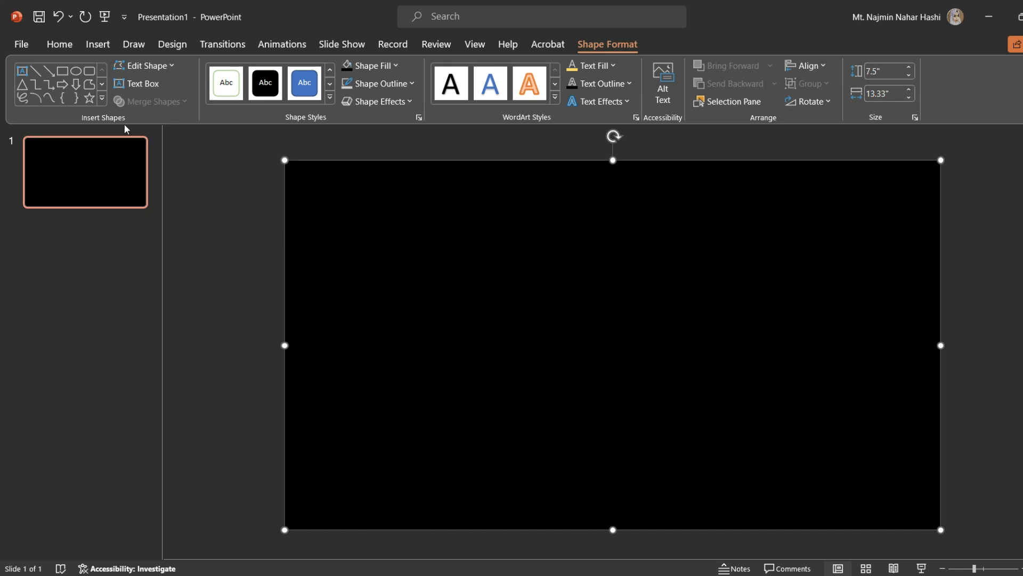
Draw a tall rounded rectangle about 7.18 by 0.92 inches near the slide's left edge and make its ends fully round.
click(101, 45)
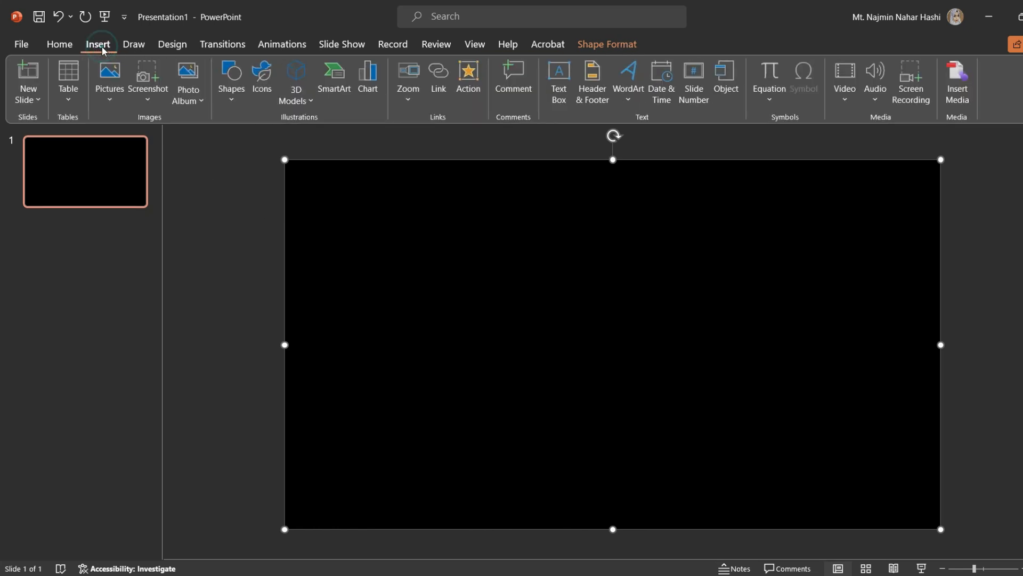
click(230, 100)
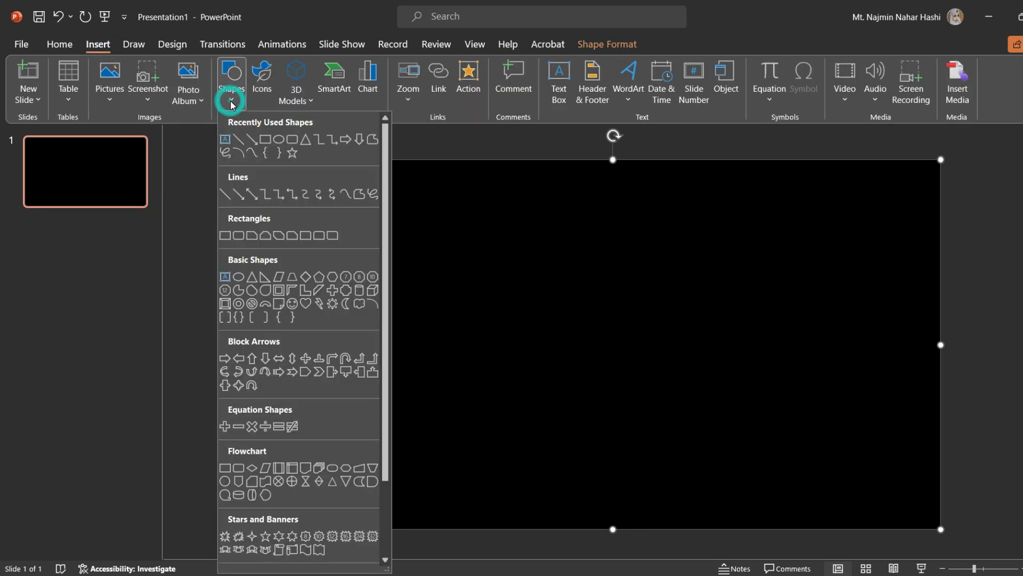
click(293, 139)
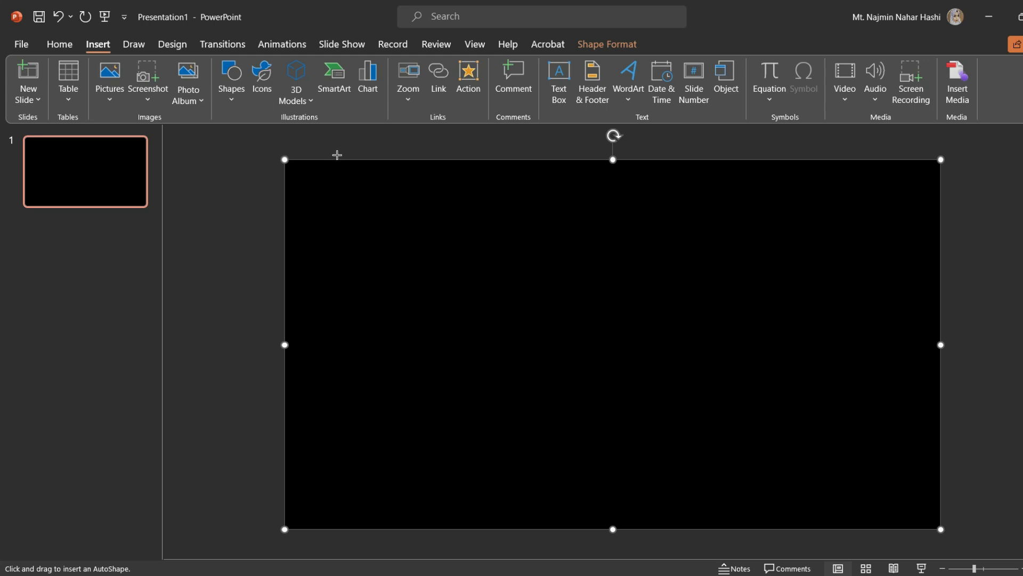
drag(336, 165, 381, 517)
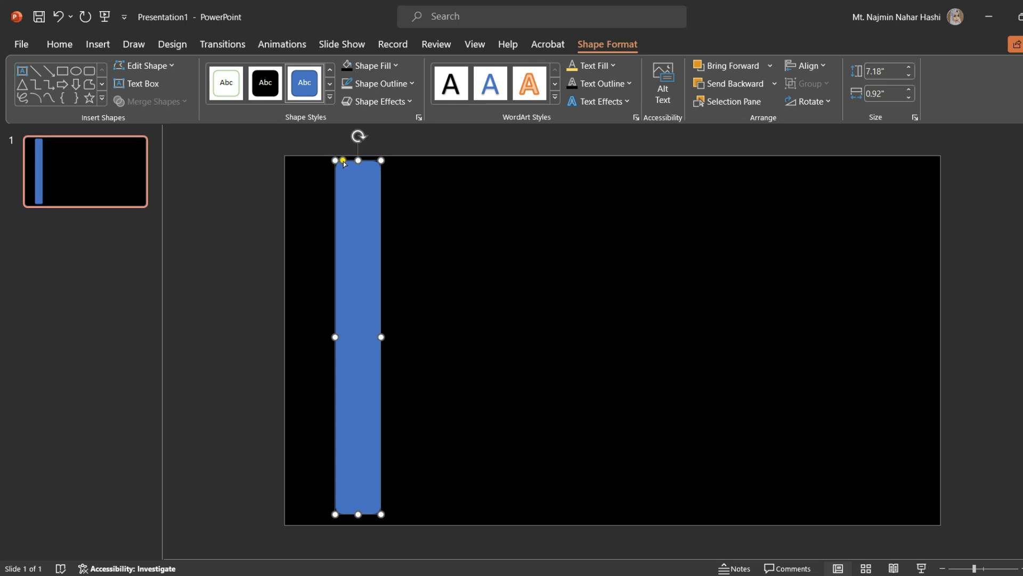
drag(344, 163, 364, 219)
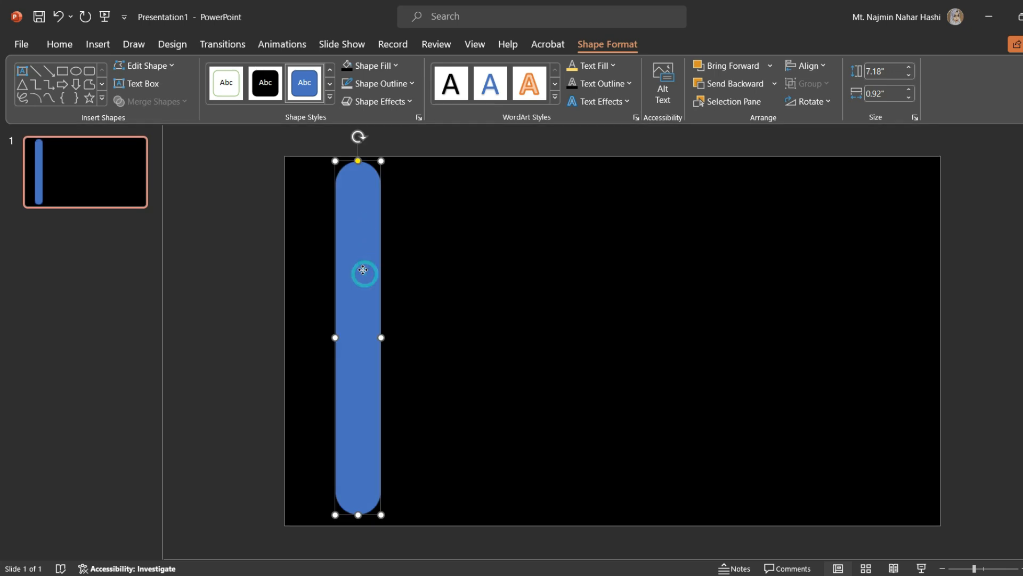
Move the pill so it extends above the slide and duplicate it into a row of seven evenly spaced pills.
drag(361, 270, 330, 213)
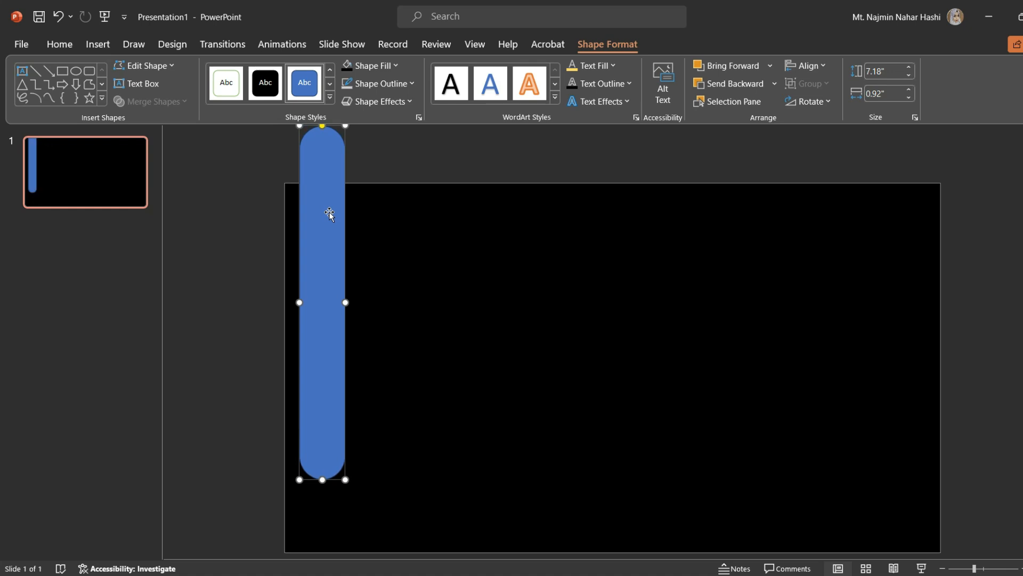
drag(329, 212, 376, 207)
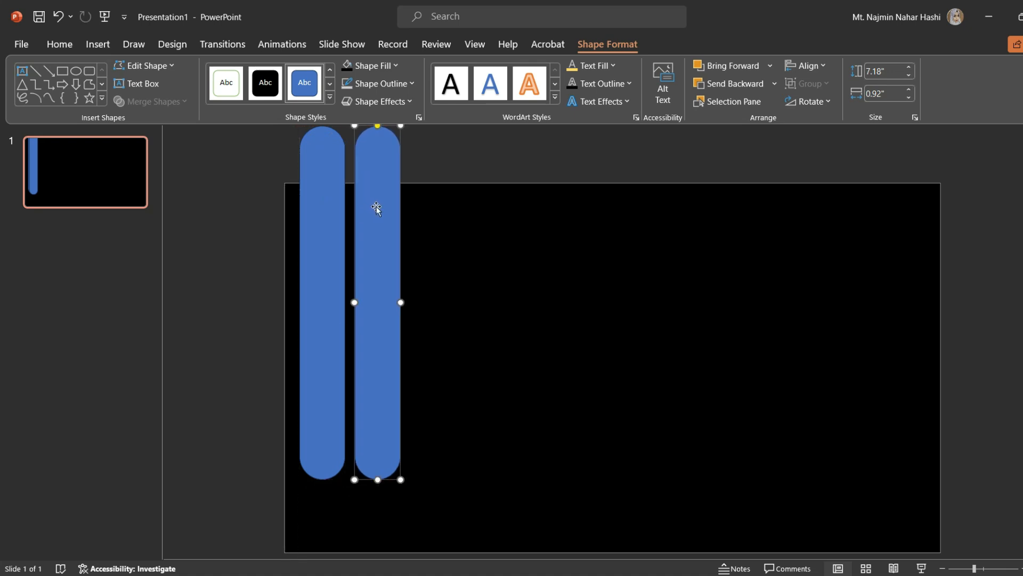
key(ctrl+d)
key(ctrl+d)
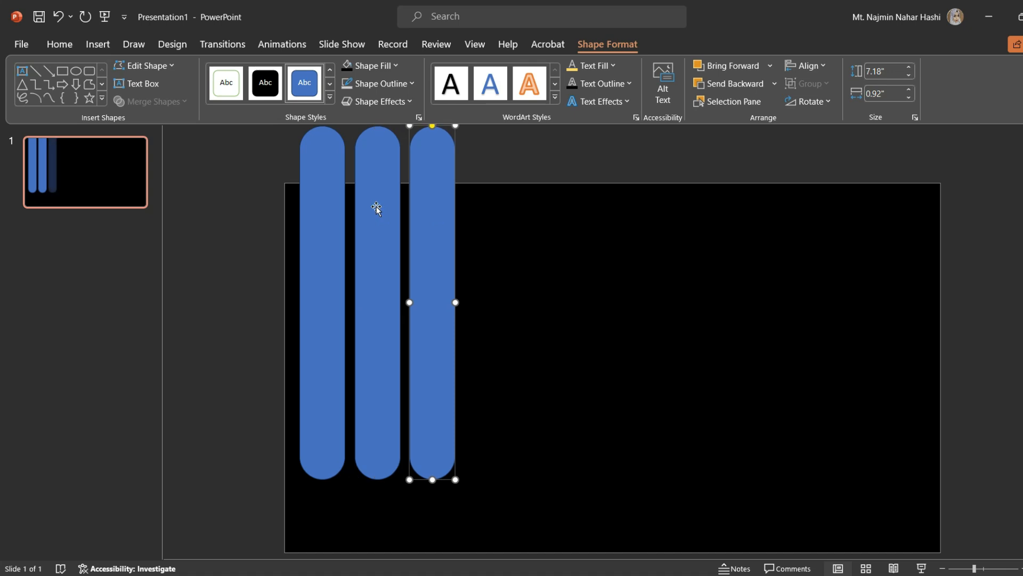
key(ctrl+d)
key(ctrl+d)
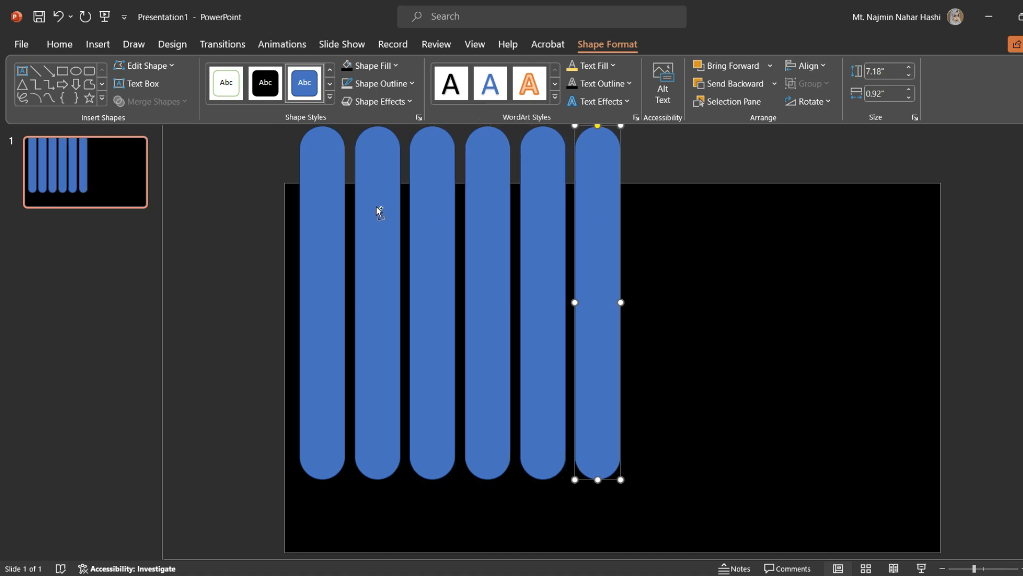
key(ctrl+d)
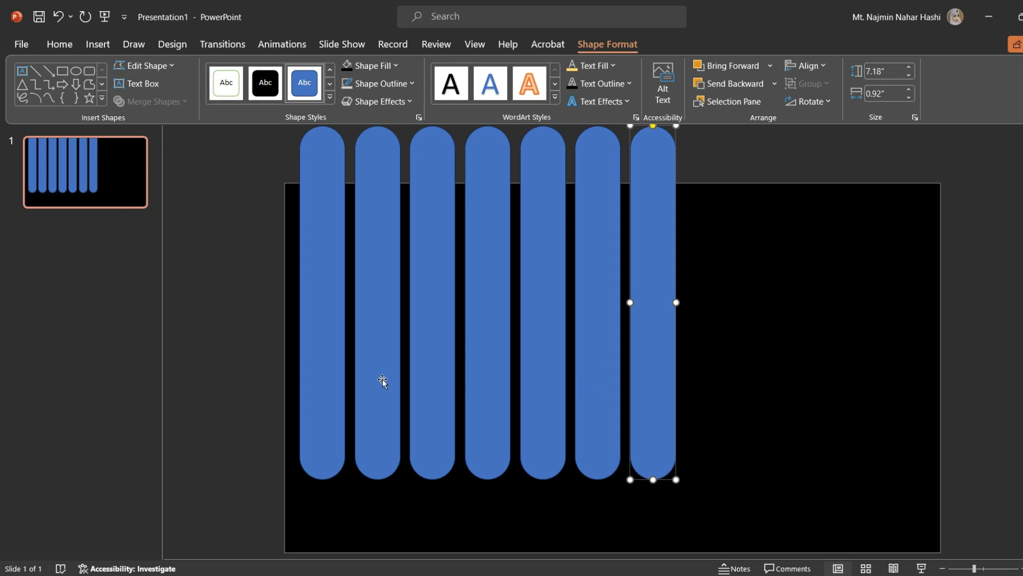
Shift several pills up or down so their bottom ends sit at staggered heights.
drag(655, 395, 653, 366)
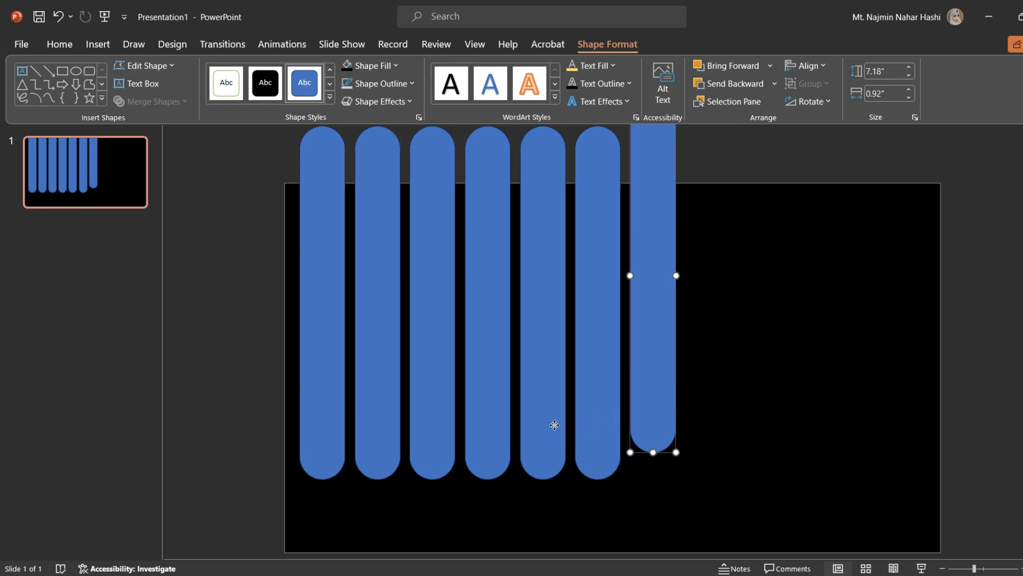
drag(555, 425, 555, 366)
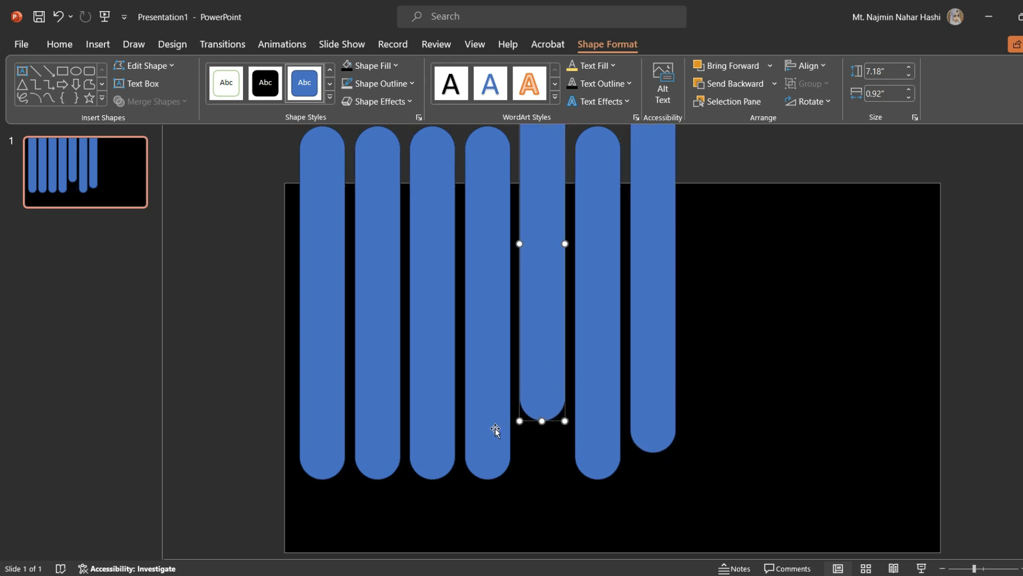
drag(496, 429, 434, 409)
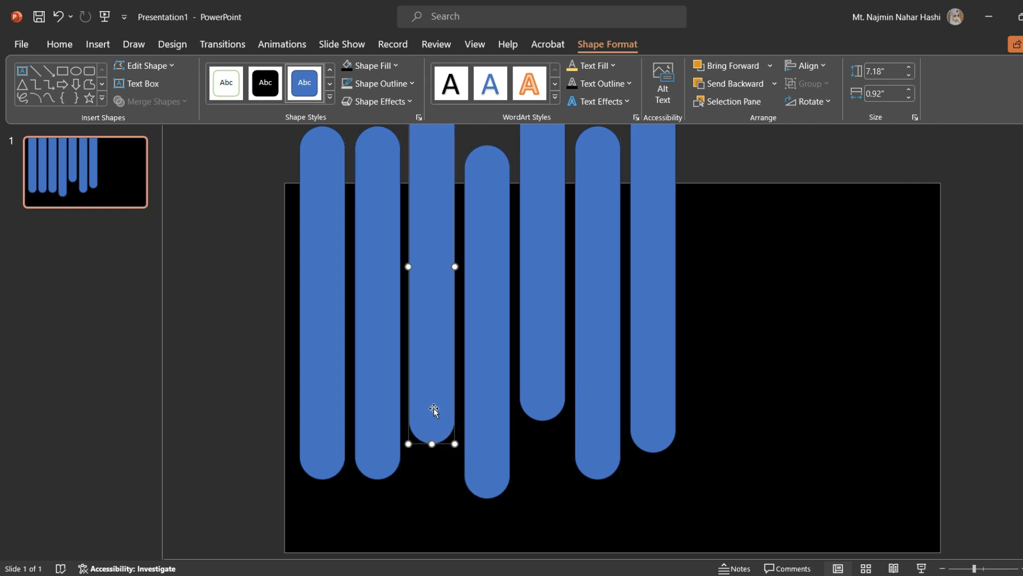
drag(374, 452, 372, 380)
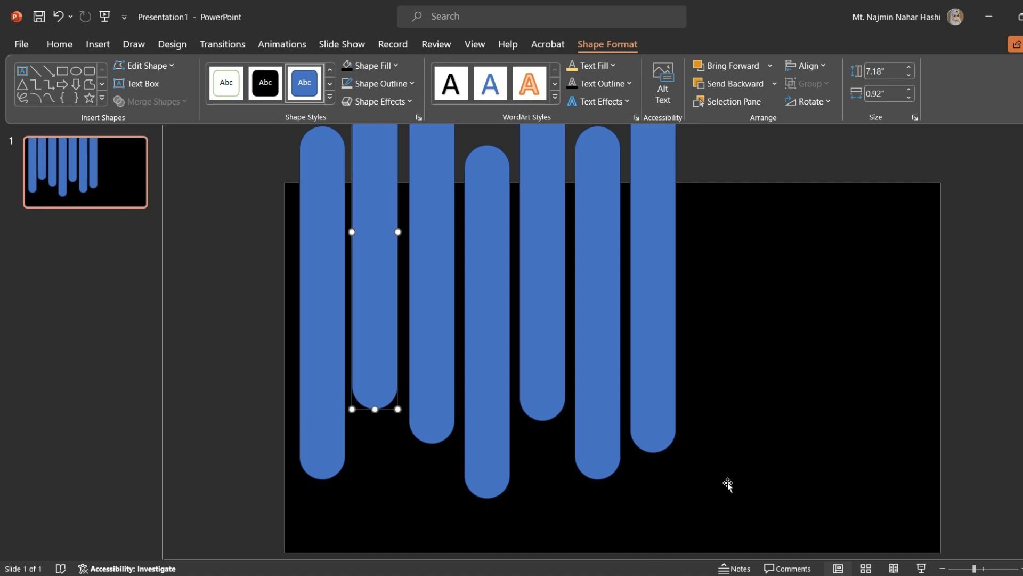
Select the black rectangle followed by all seven pills and subtract the pills from the rectangle.
click(687, 510)
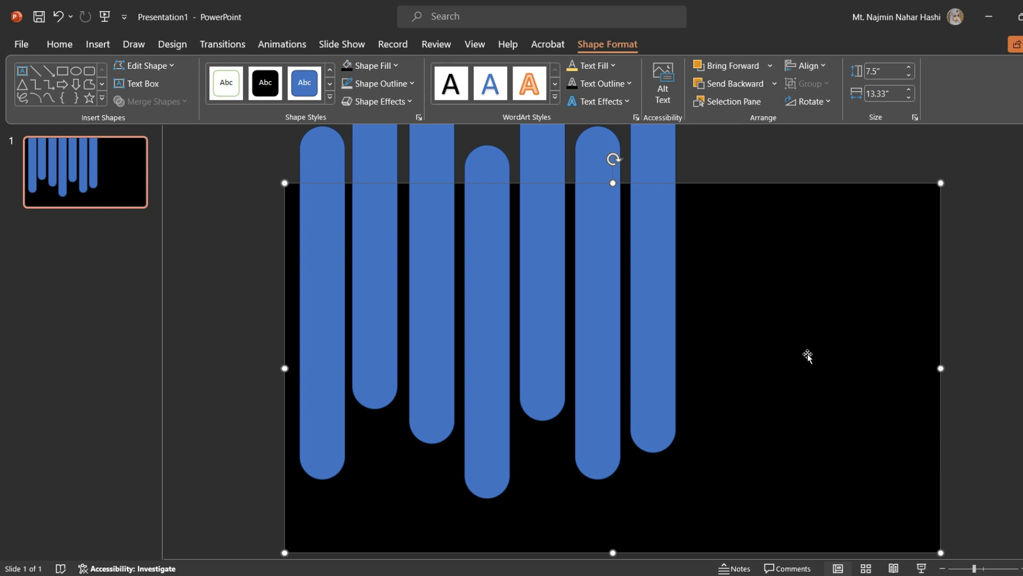
click(807, 355)
shift+click(660, 166)
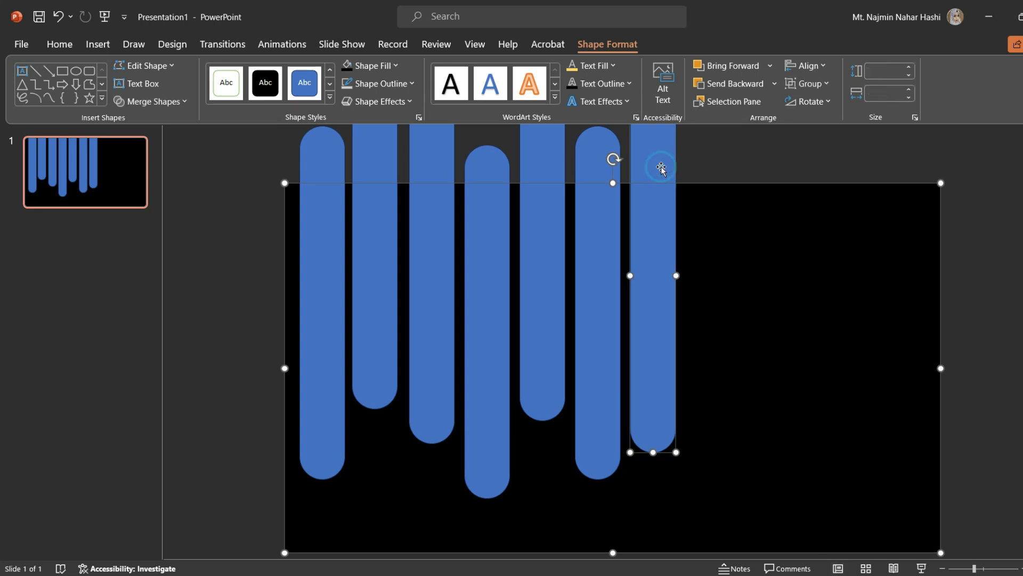
shift+click(599, 223)
shift+click(558, 158)
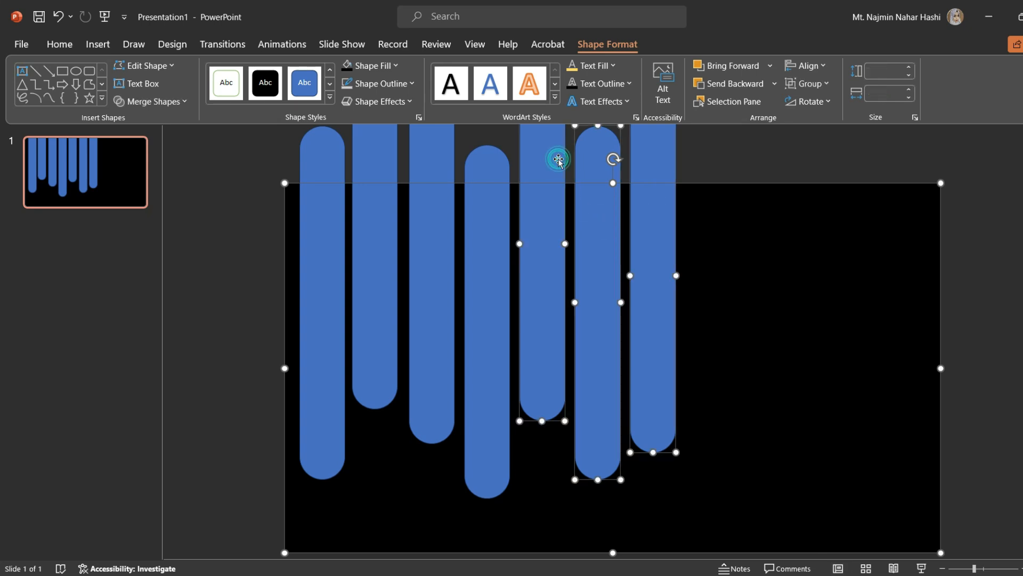
shift+click(482, 174)
shift+click(435, 161)
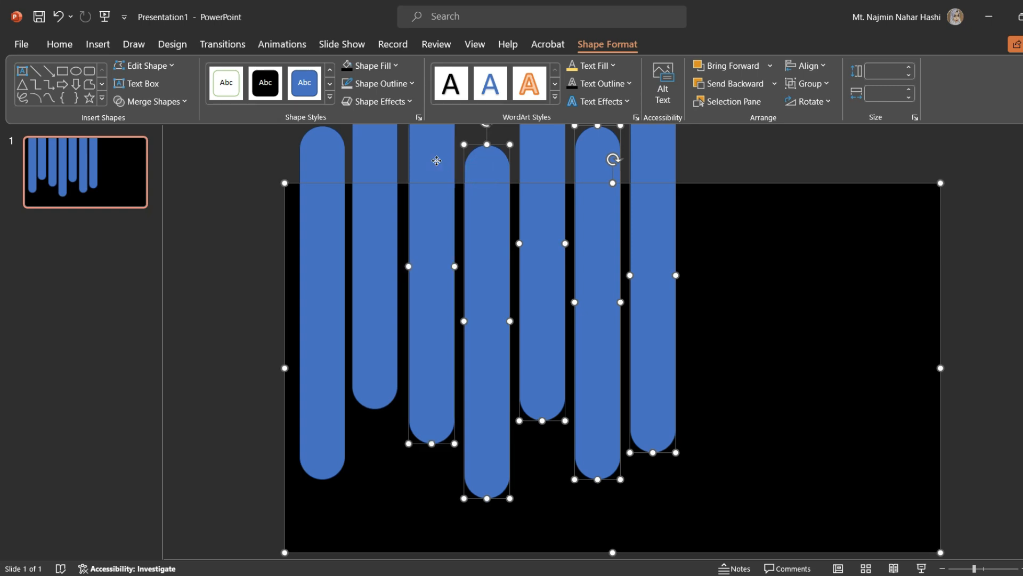
shift+click(382, 163)
shift+click(333, 161)
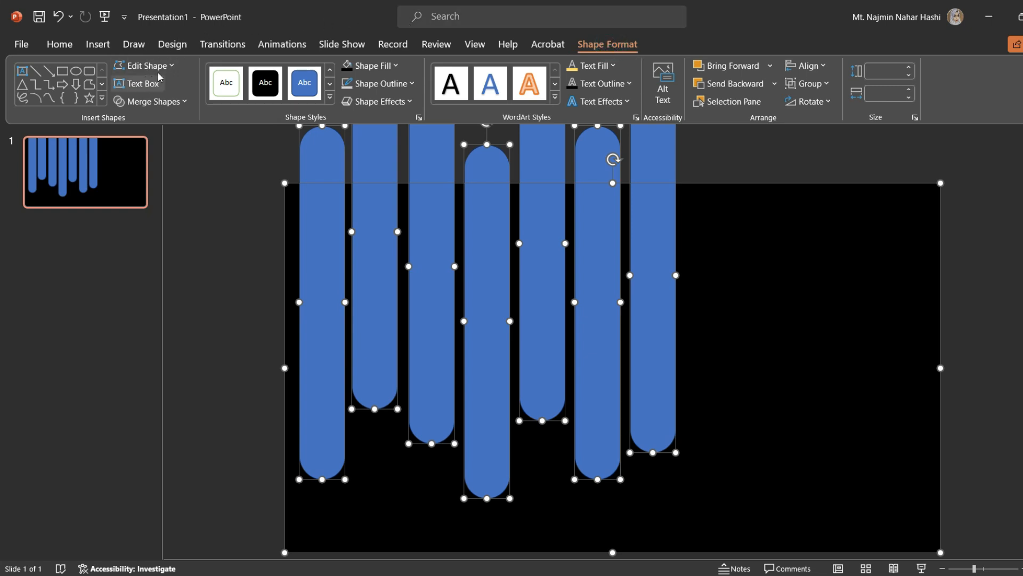
click(184, 102)
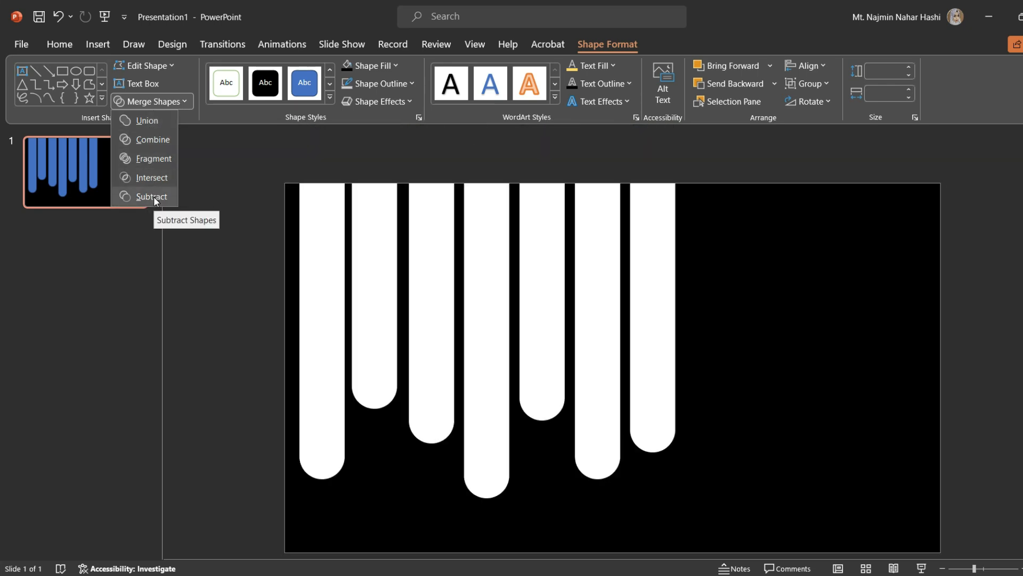
click(152, 196)
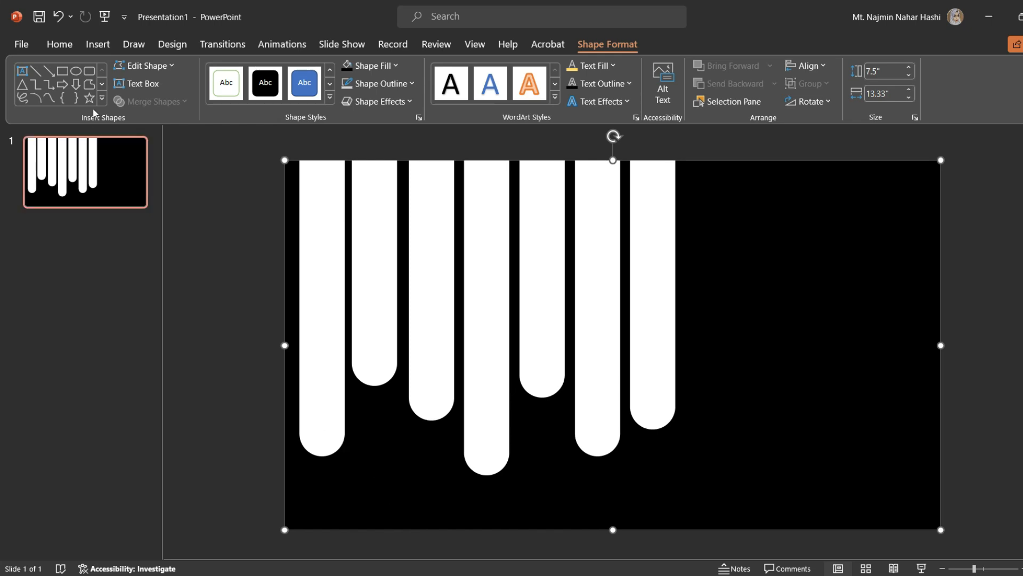
Insert the white-background goldfish clip from the stock video library.
click(107, 47)
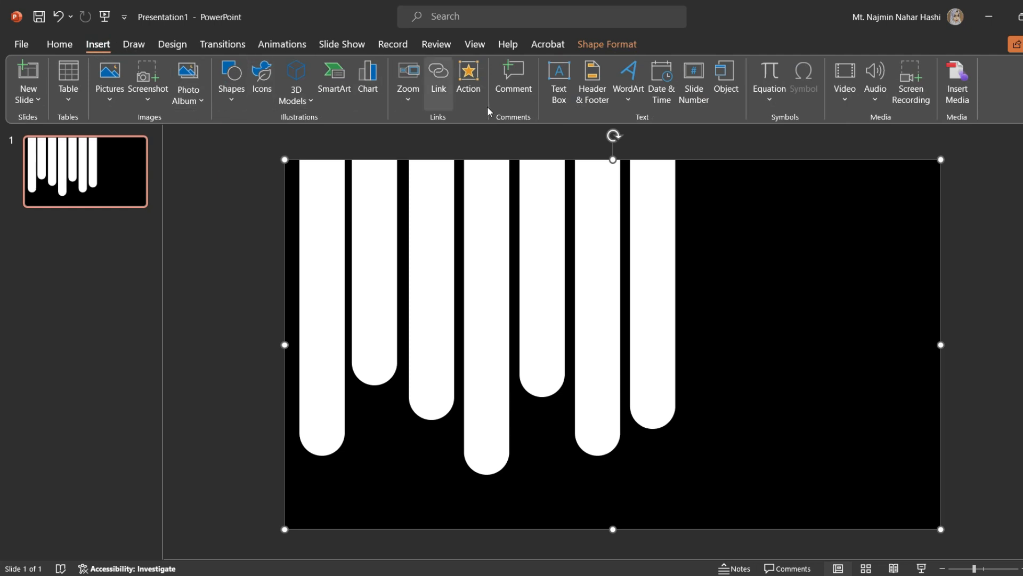
click(844, 103)
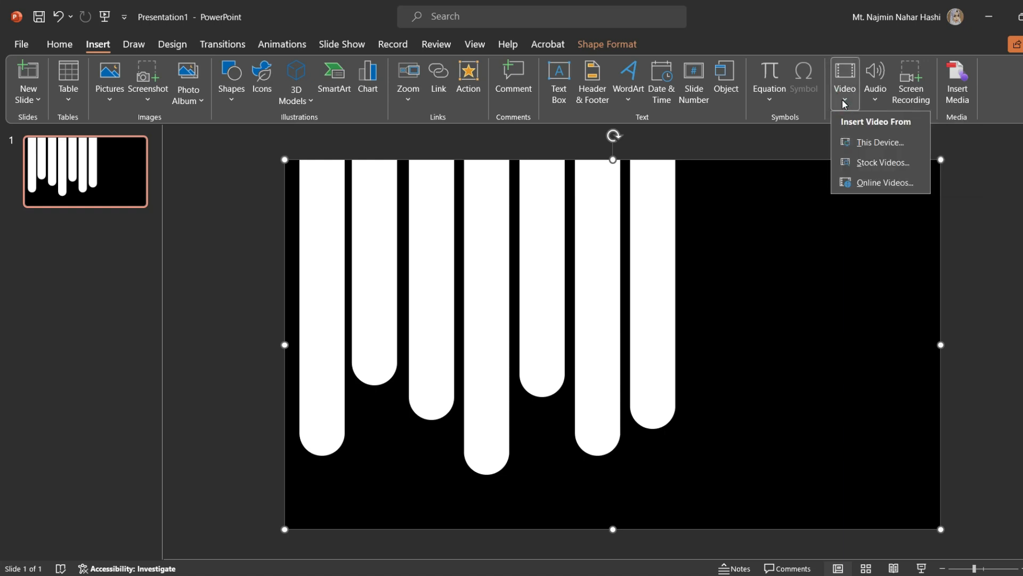
click(882, 163)
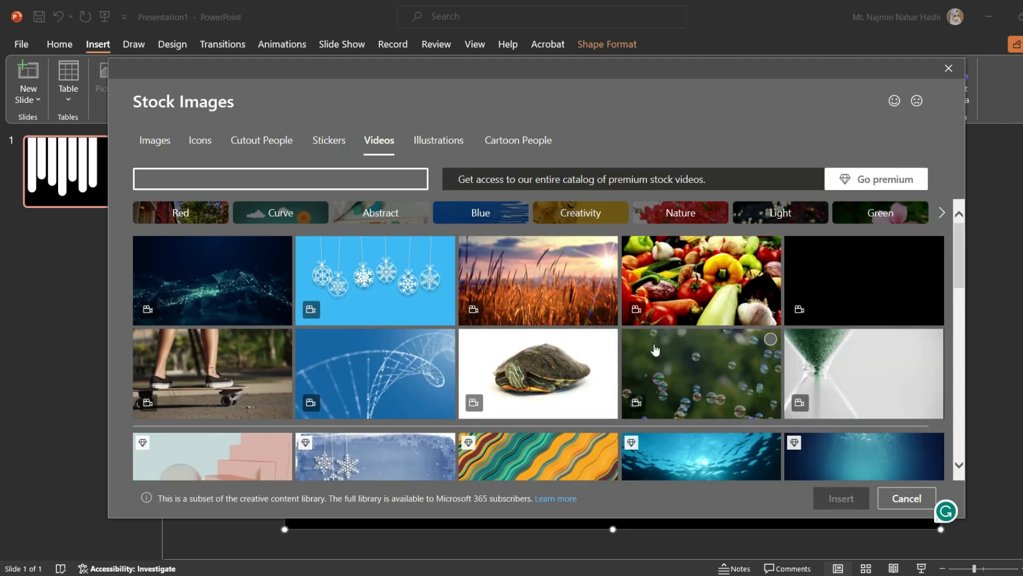
scroll(656, 349, down, 8)
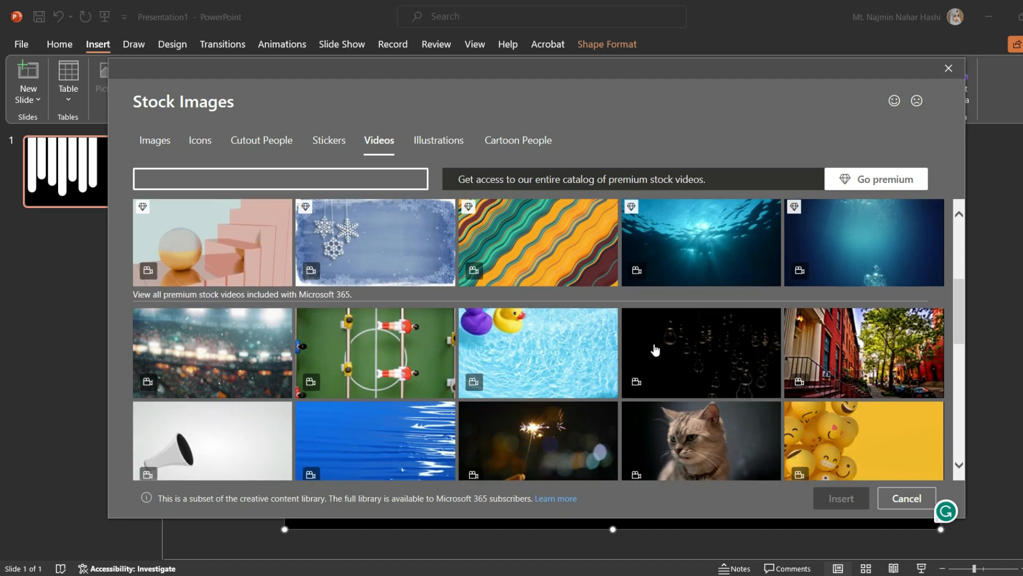
scroll(655, 349, down, 10)
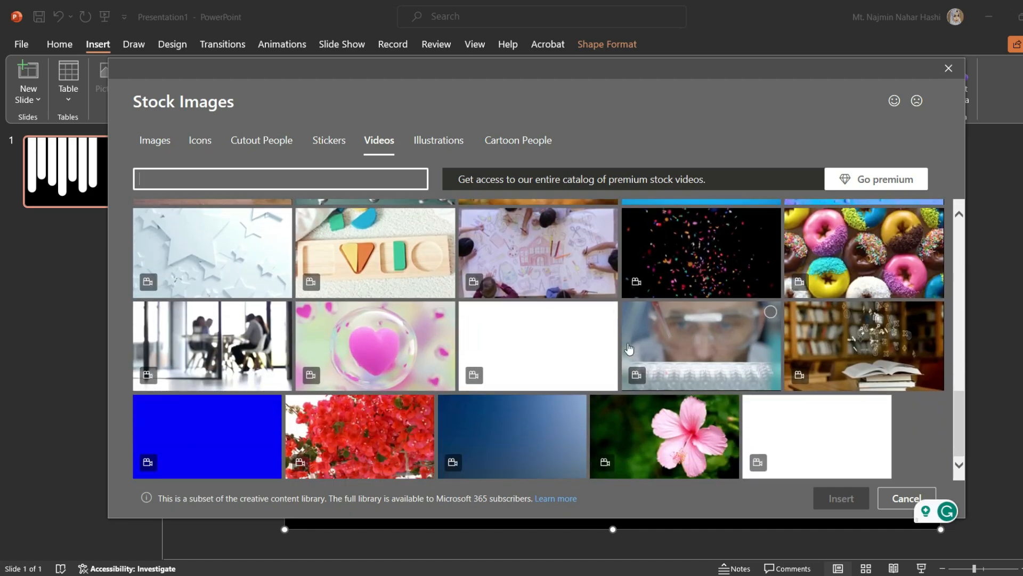
scroll(585, 325, up, 3)
scroll(585, 325, down, 3)
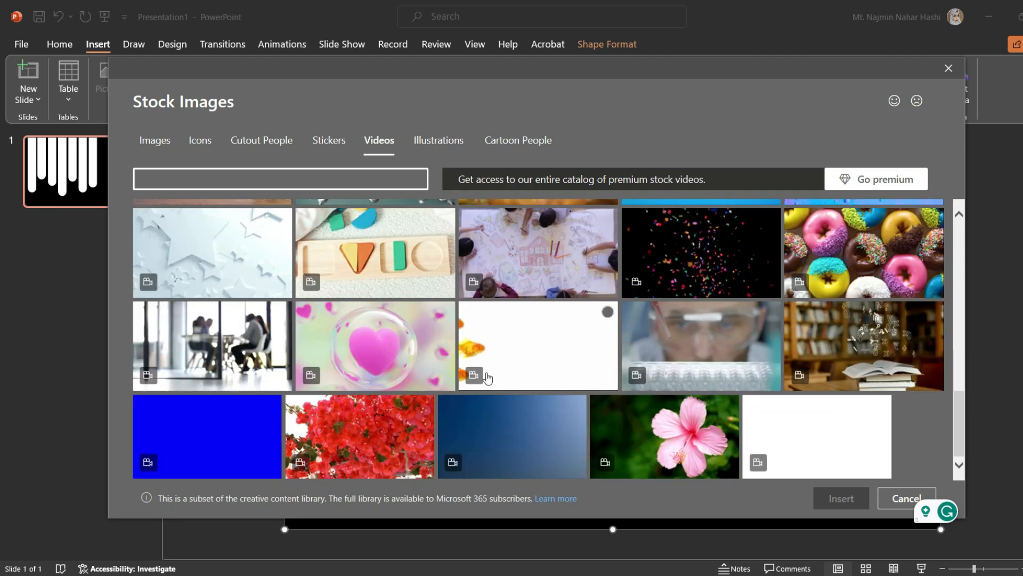
click(550, 364)
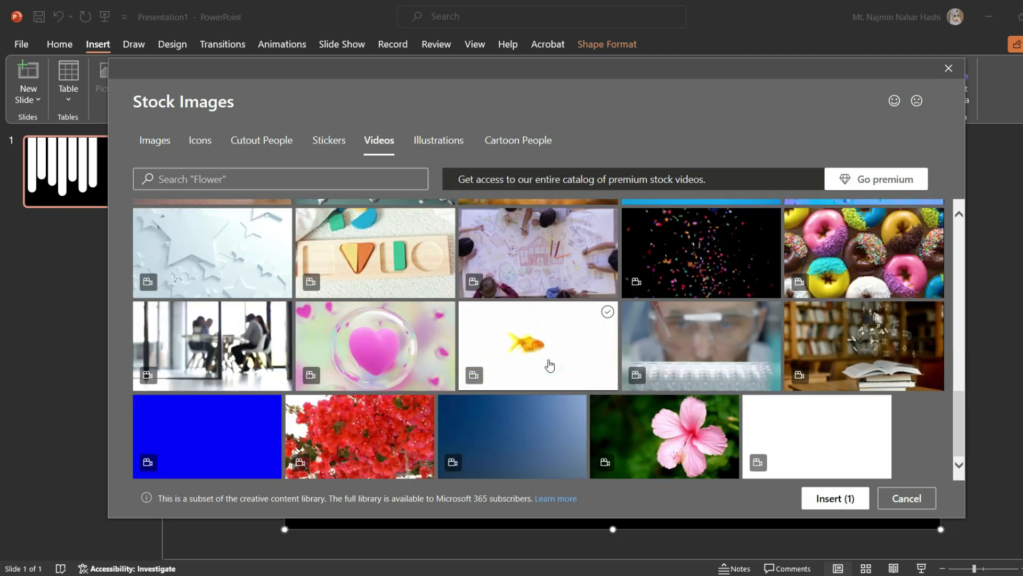
click(835, 499)
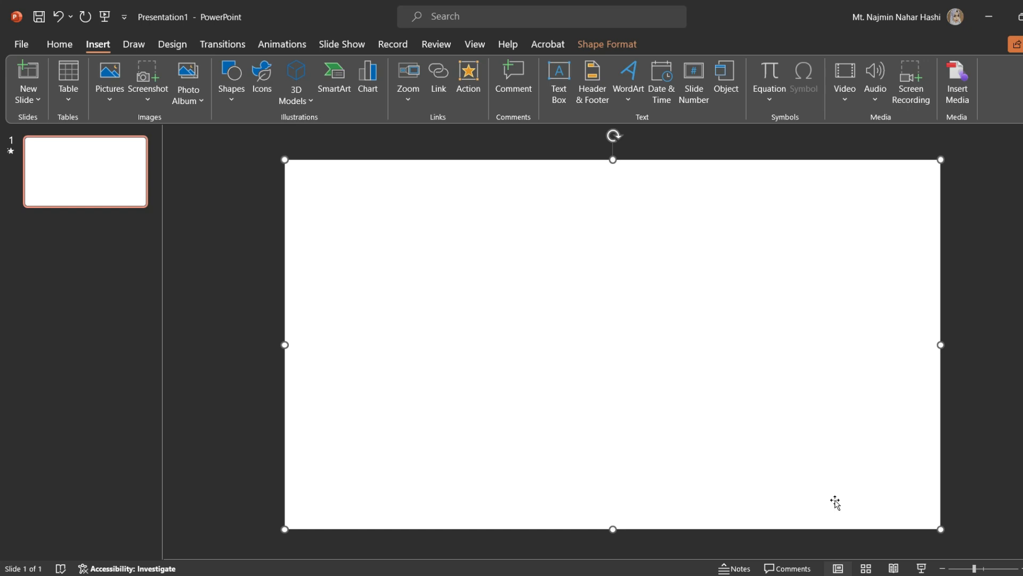
Send the video to the back behind the cutout shape and play it to preview.
right_click(686, 368)
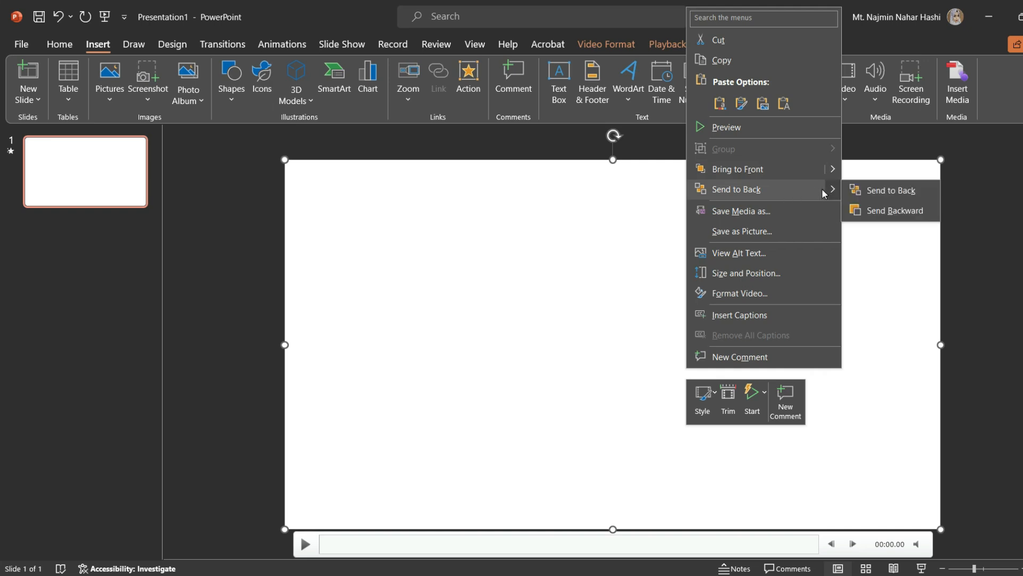
mouse_move(833, 193)
click(875, 197)
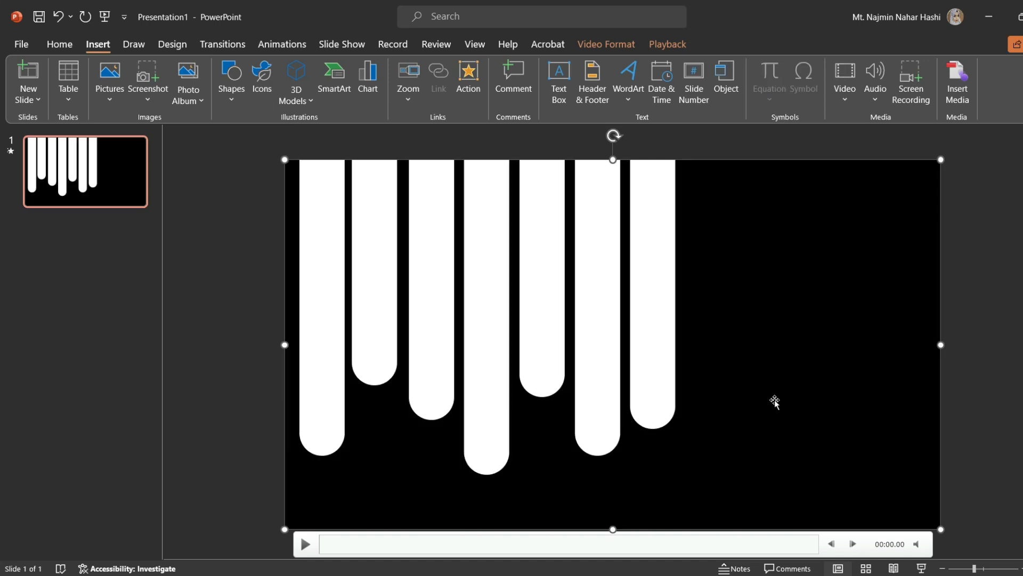
click(305, 545)
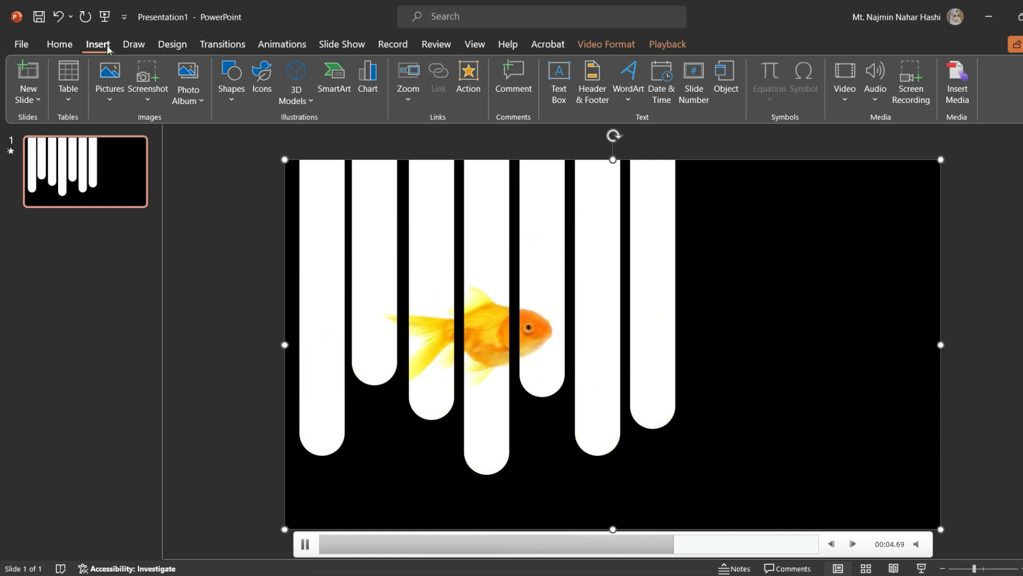
Draw a text box in the black area right of the pills and enter the text GOLDFISH.
click(236, 98)
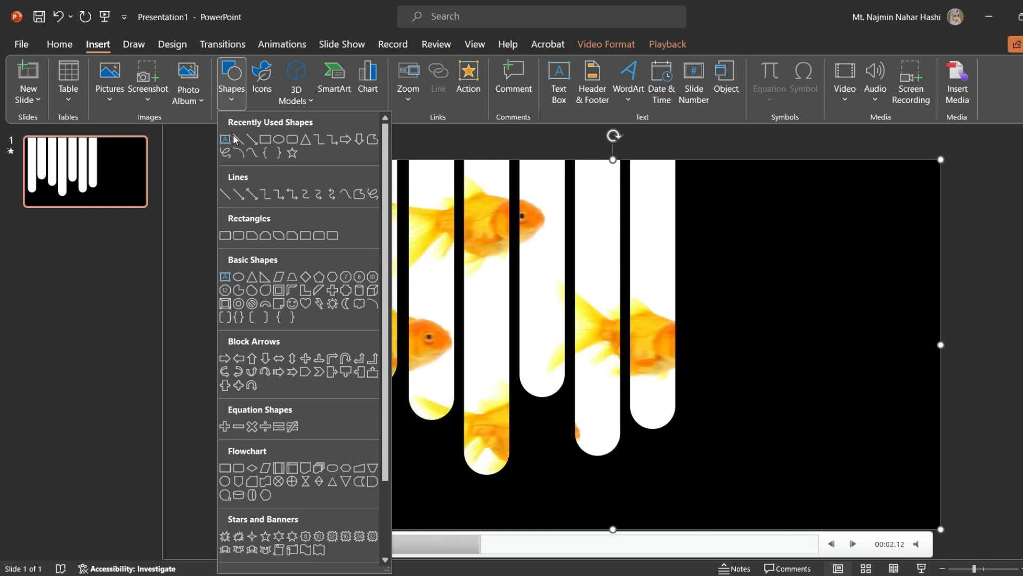
click(226, 140)
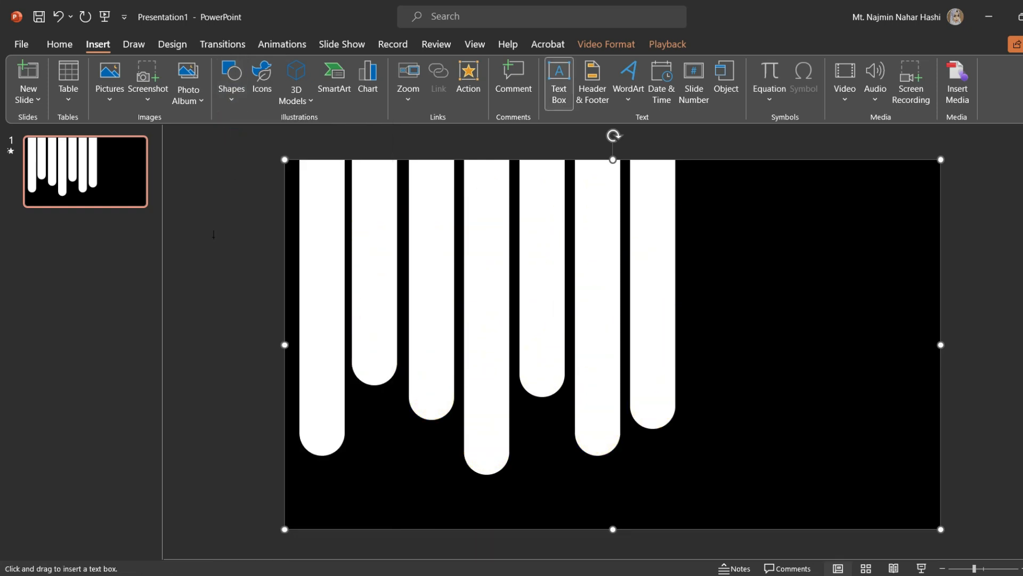
mouse_move(175, 212)
mouse_down()
mouse_move(282, 293)
mouse_move(258, 282)
mouse_move(863, 306)
mouse_move(826, 272)
mouse_move(801, 265)
mouse_up()
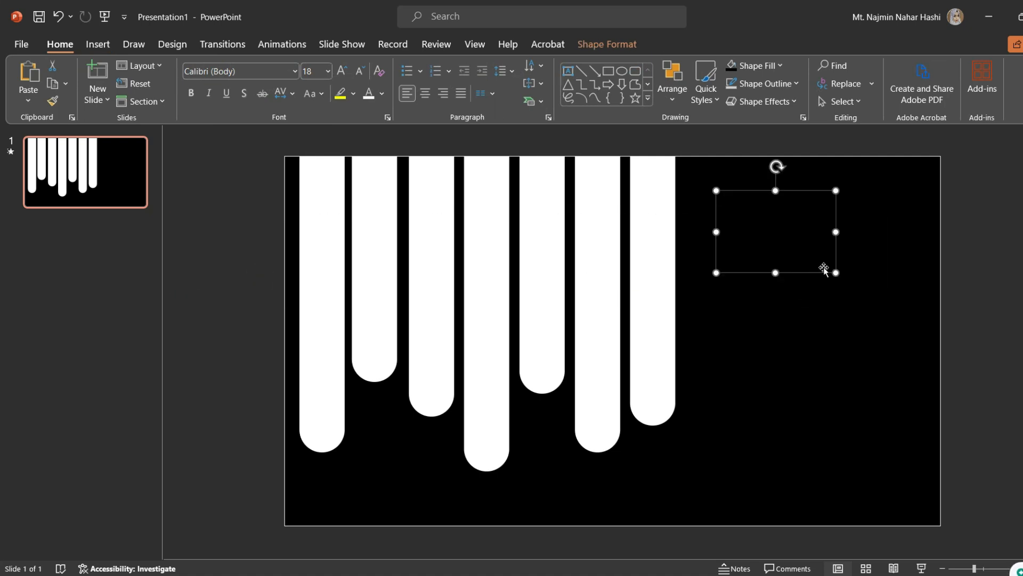
click(781, 236)
click(781, 236)
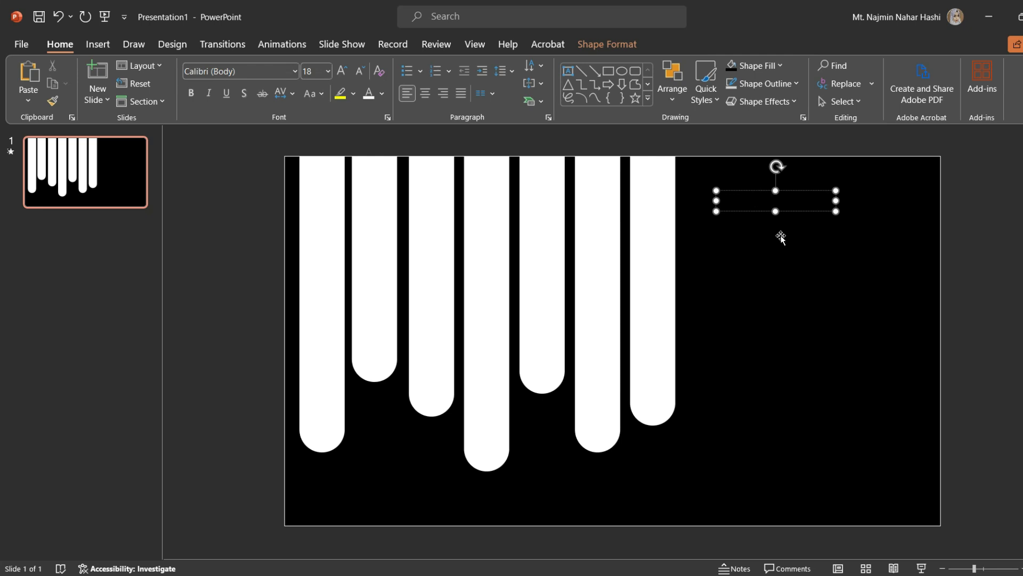
Select all the GOLDFISH text and set its font colour to the standard orange.
key(ctrl+a)
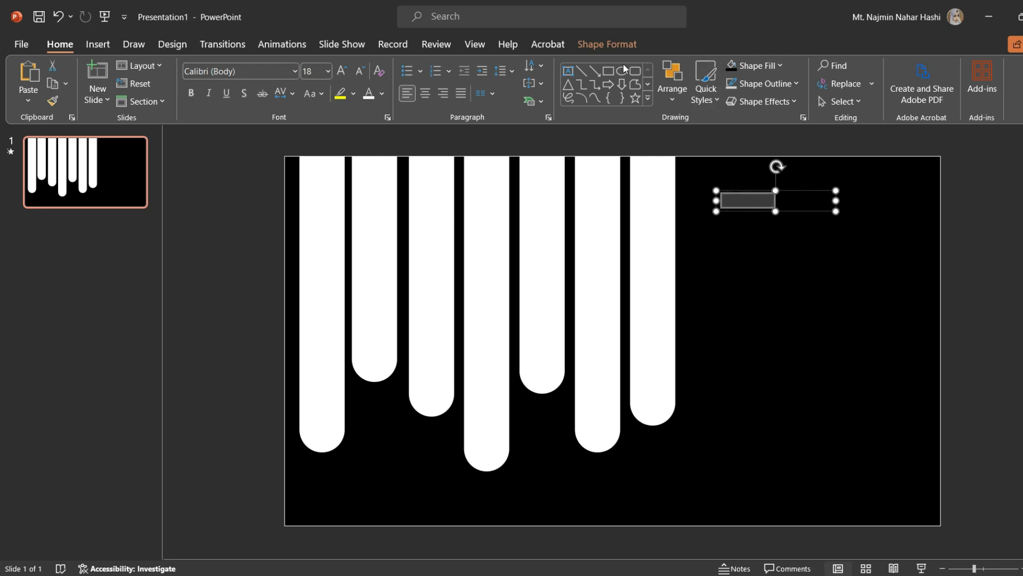
click(383, 95)
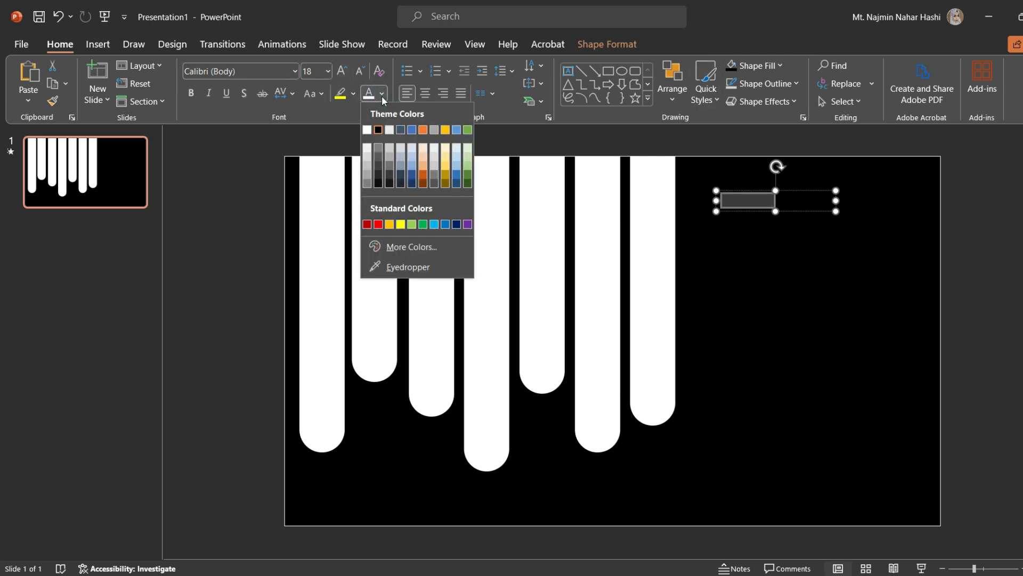
click(389, 224)
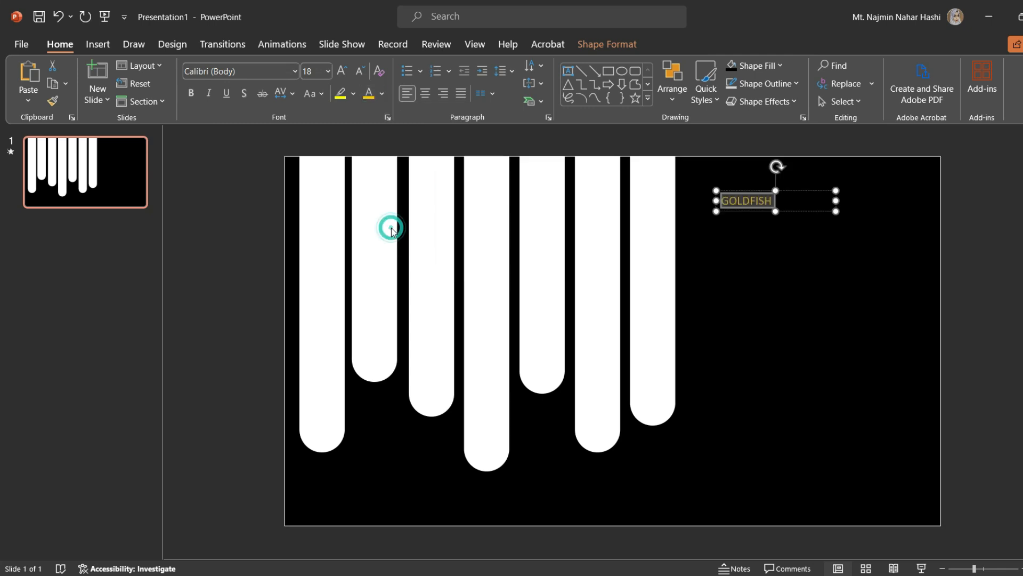
Increase the GOLDFISH text's font size step by step to 44 pt.
click(343, 71)
click(343, 71)
click(343, 70)
click(343, 71)
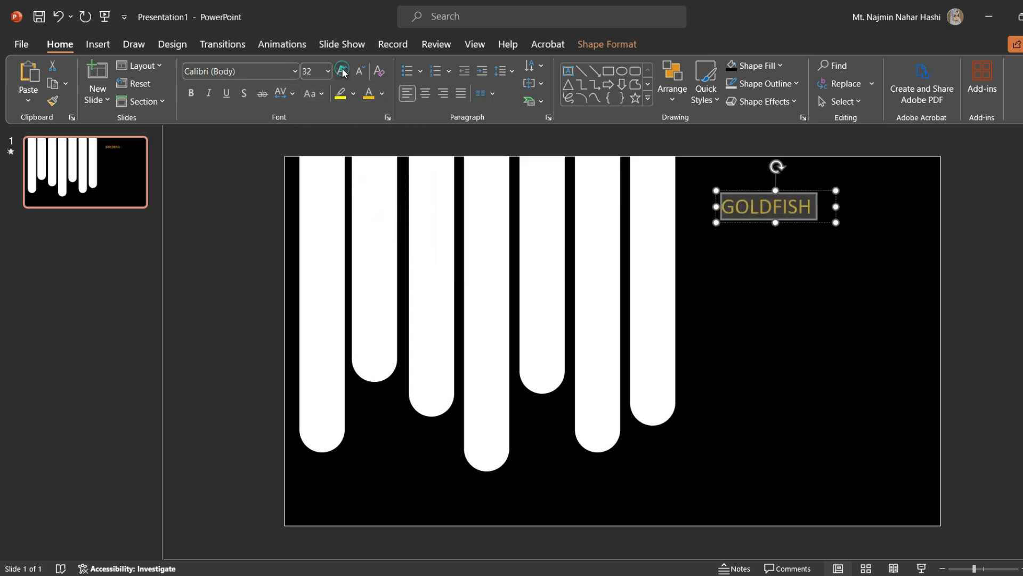
click(342, 71)
click(343, 70)
click(343, 71)
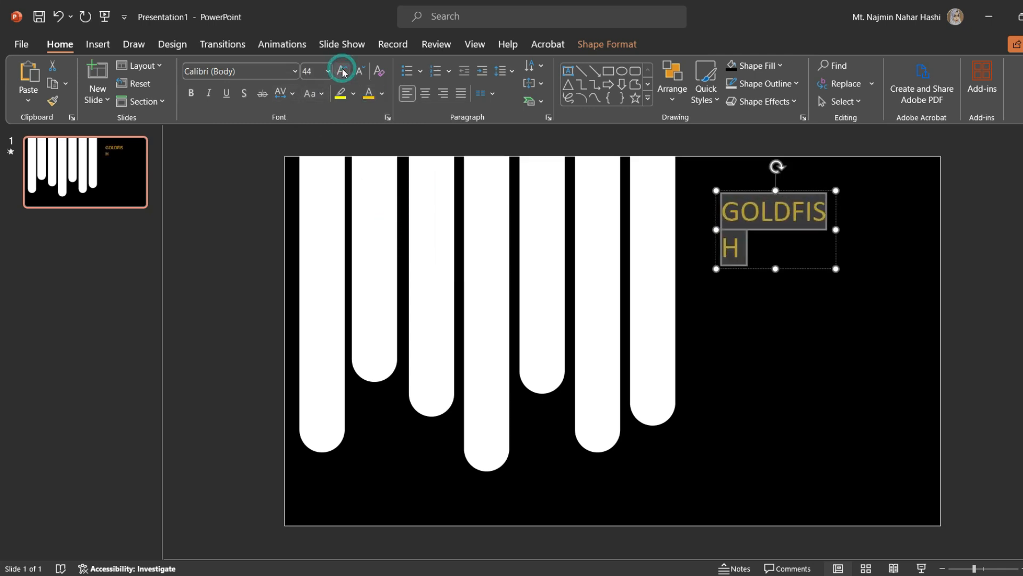
Change the text's font to Arial Black and widen the text box so GOLDFISH fits on one line.
click(295, 71)
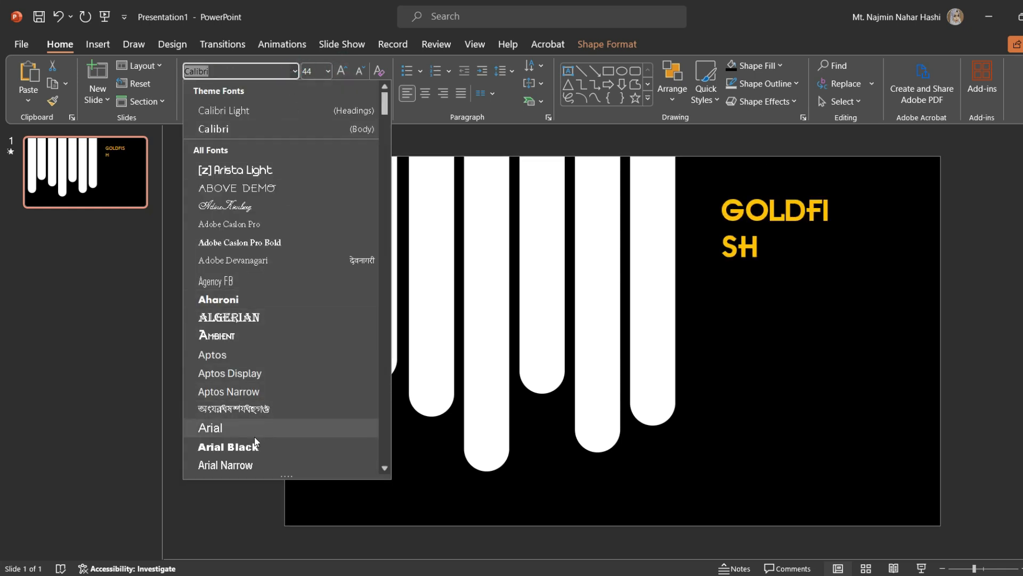
click(254, 450)
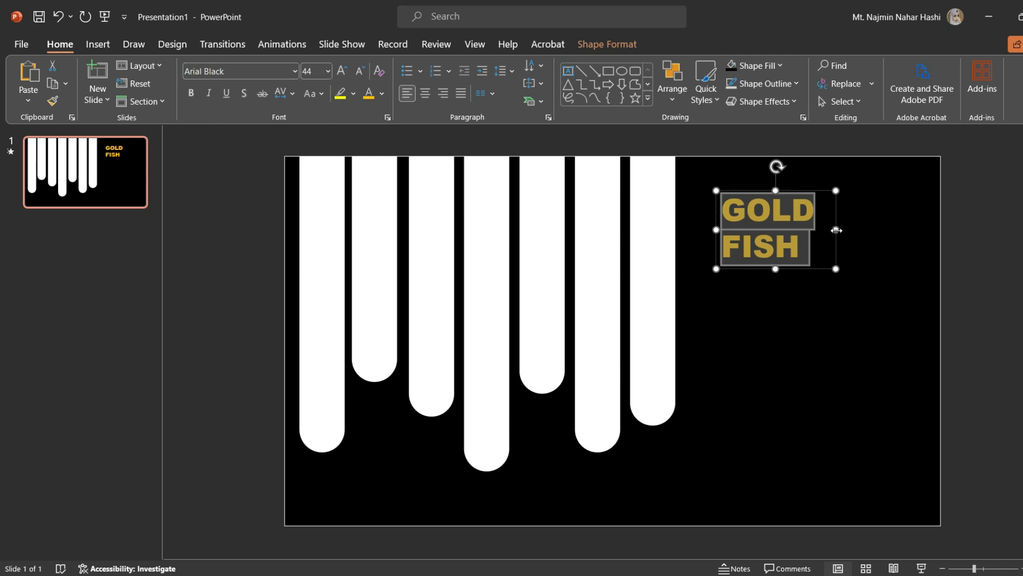
drag(836, 230, 906, 233)
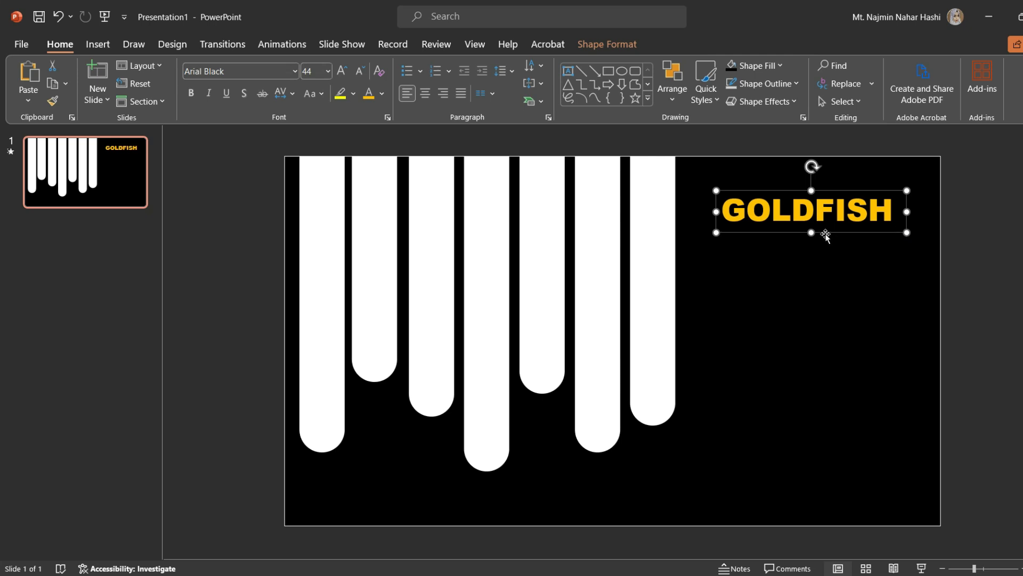
Select the GOLDFISH text box and duplicate it.
click(814, 214)
click(836, 231)
key(ctrl+d)
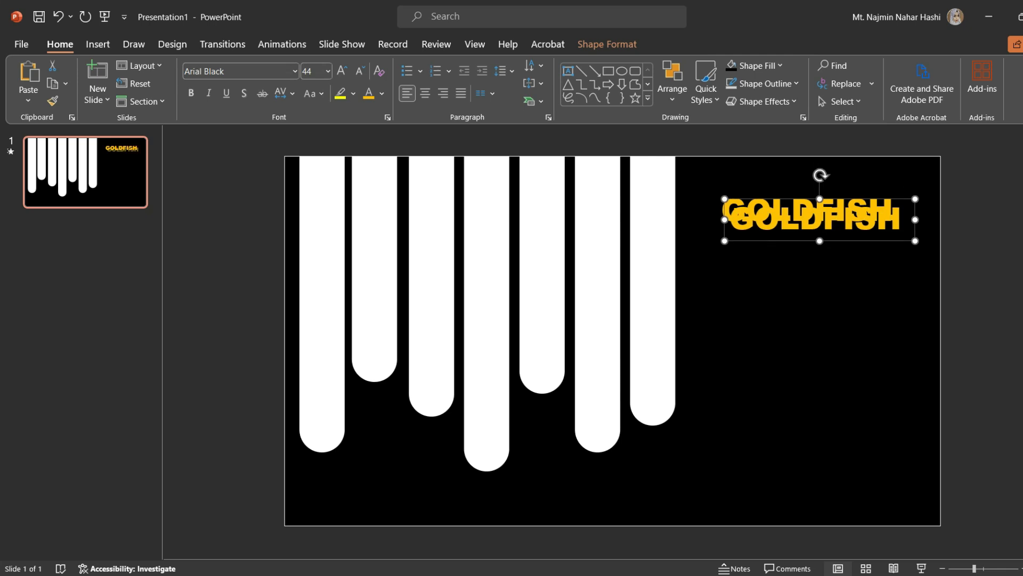